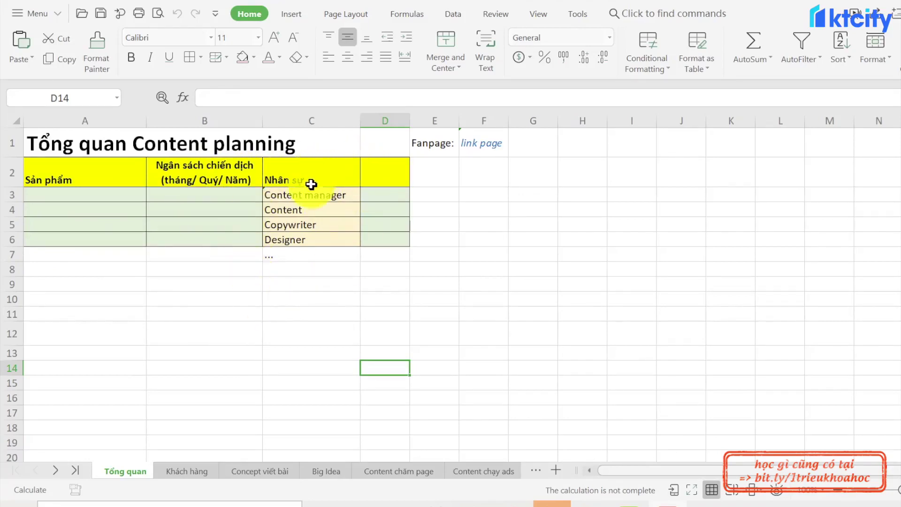
Examine the Nhân sự roles, their blank assignment cells and the empty area beside the table on the Tổng quan sheet
left_click(298, 197)
left_click(387, 195)
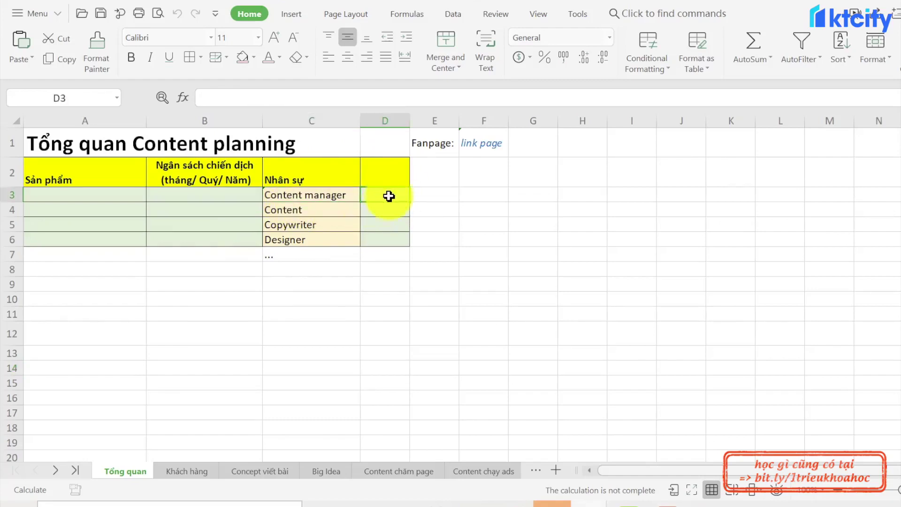
left_click(322, 212)
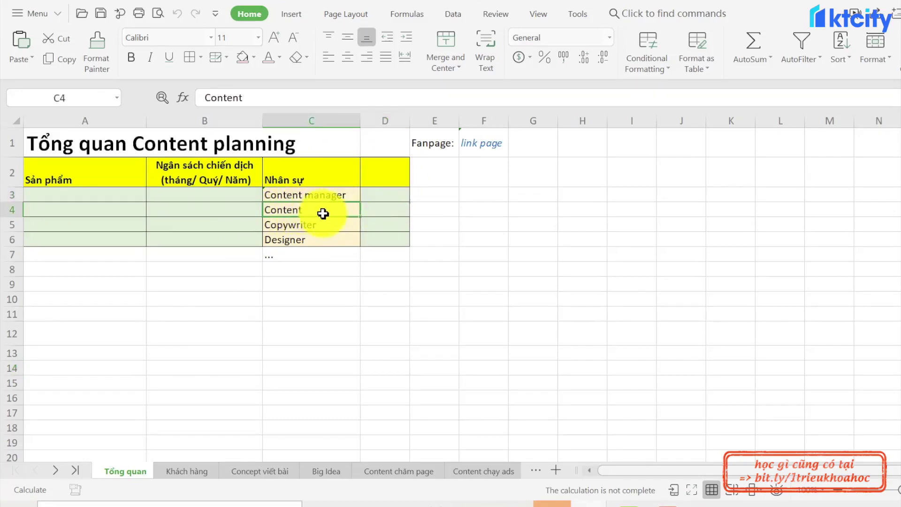
left_click(402, 204)
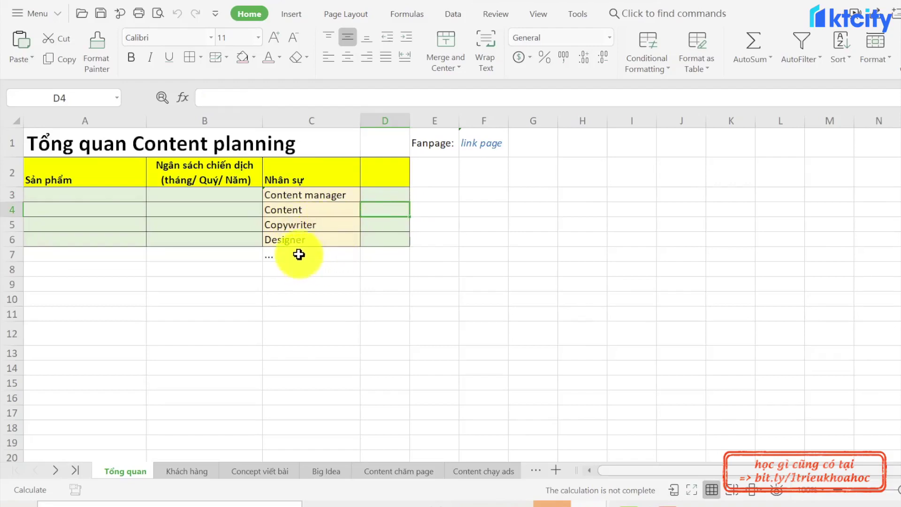
mouse_move(534, 173)
left_mouse_down()
mouse_move(530, 211)
mouse_move(593, 263)
mouse_move(721, 251)
left_mouse_up()
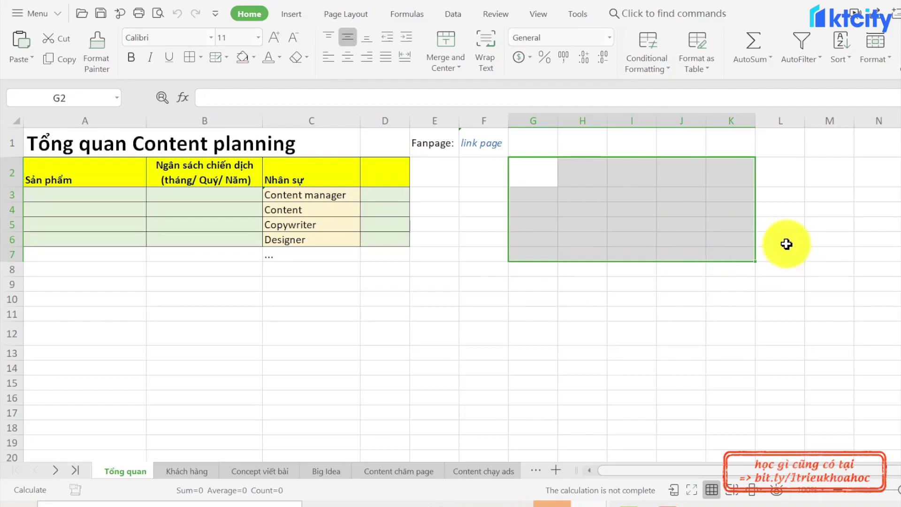
left_click(486, 286)
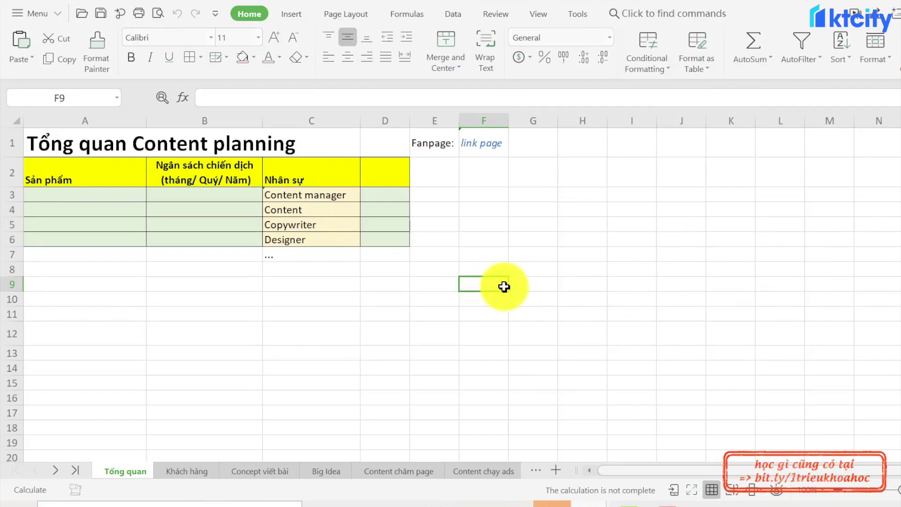
Open the Khách hàng sheet and examine the Danh sách Insights row with its blank cells
left_click(176, 471)
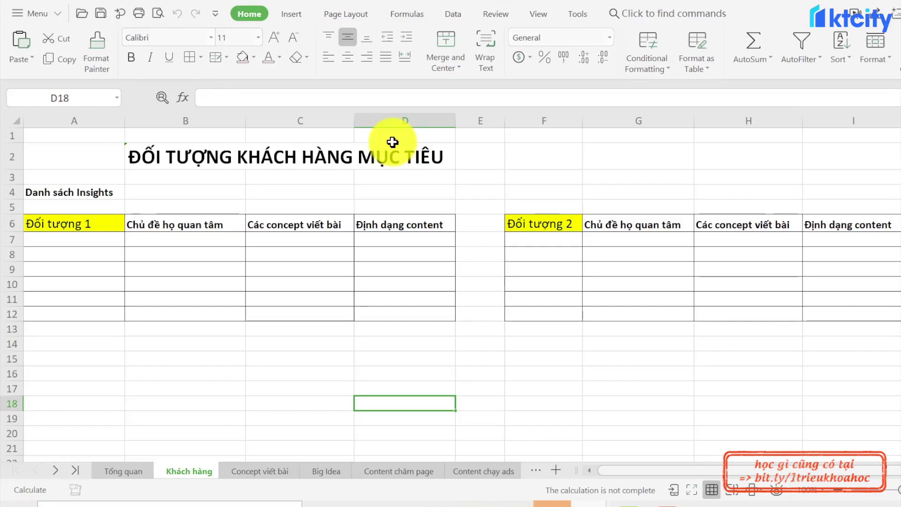
left_click(77, 193)
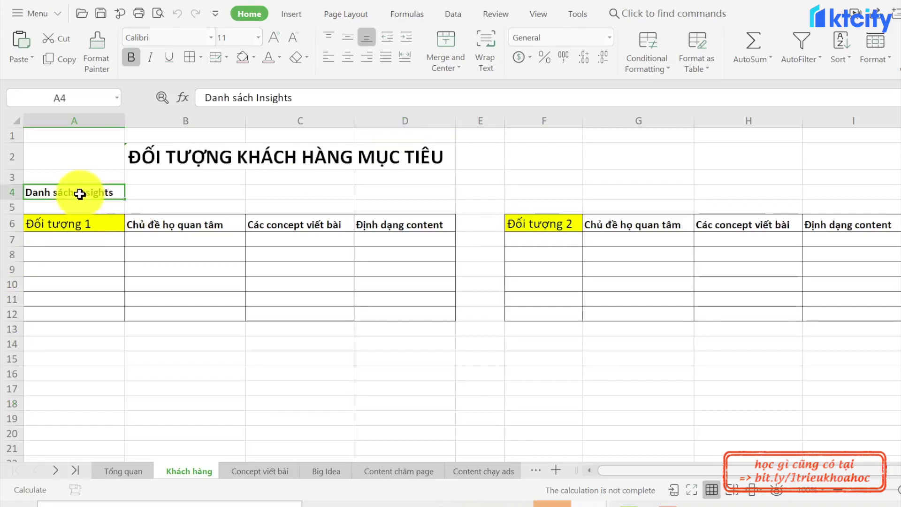
left_click(163, 192)
left_click(261, 188)
left_click(96, 195)
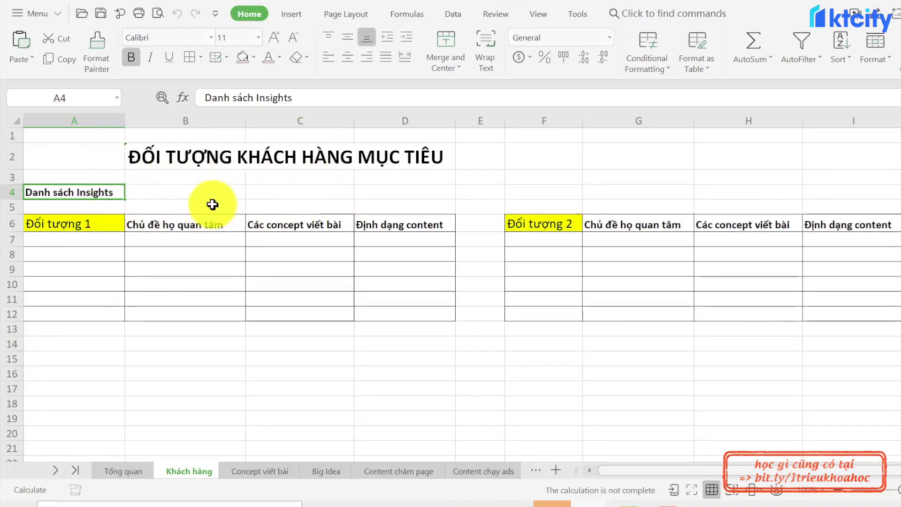
left_click(151, 190)
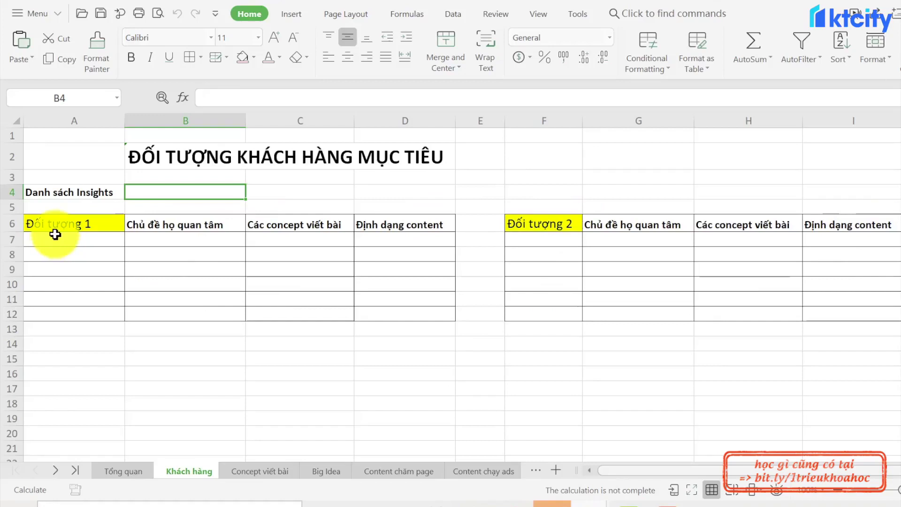
Examine the Đối tượng 1 table's headings for topics, writing concepts and content format, along with its blank entry rows
left_click(95, 226)
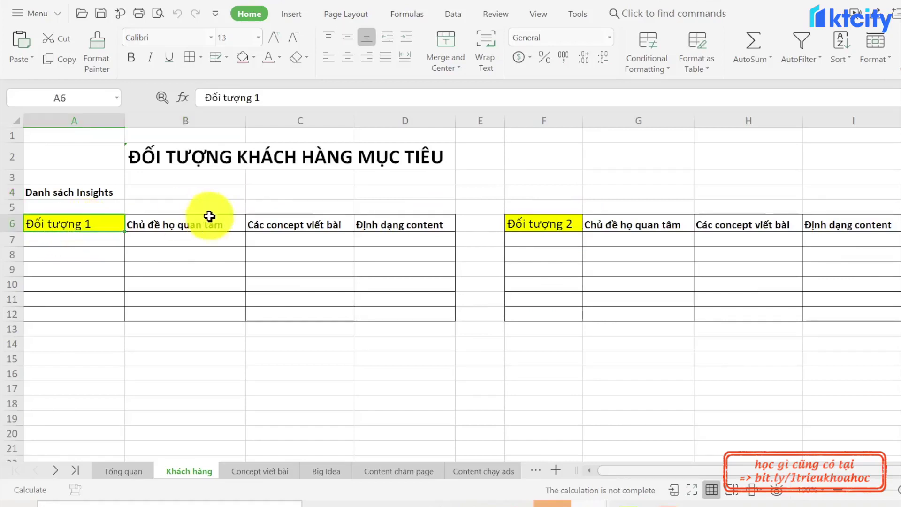
left_click(203, 227)
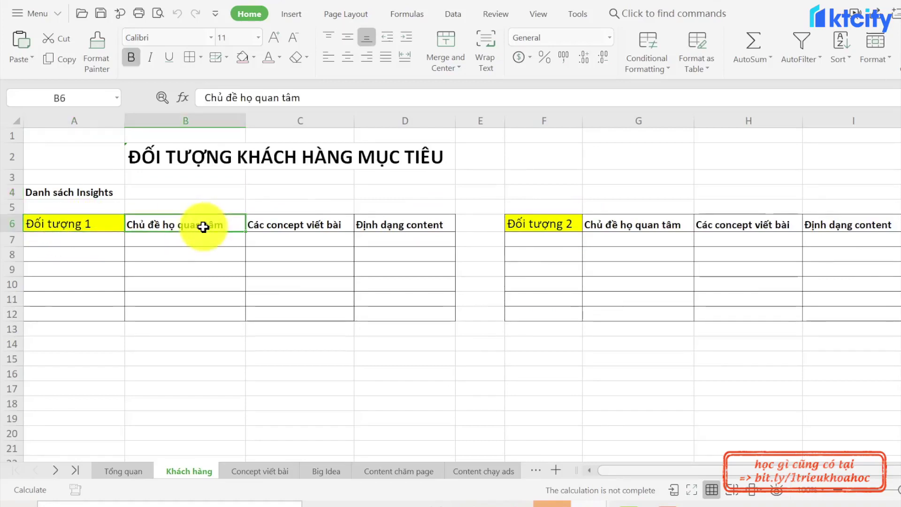
left_click(328, 225)
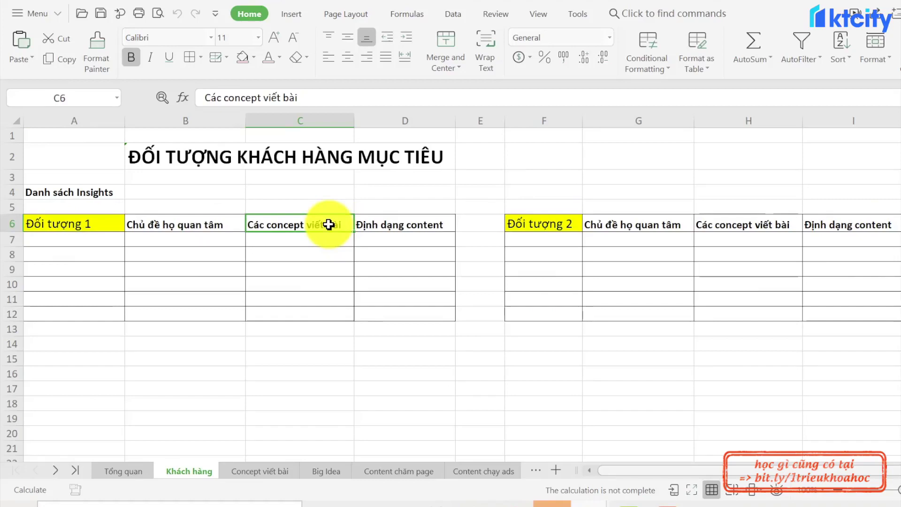
left_click(422, 224)
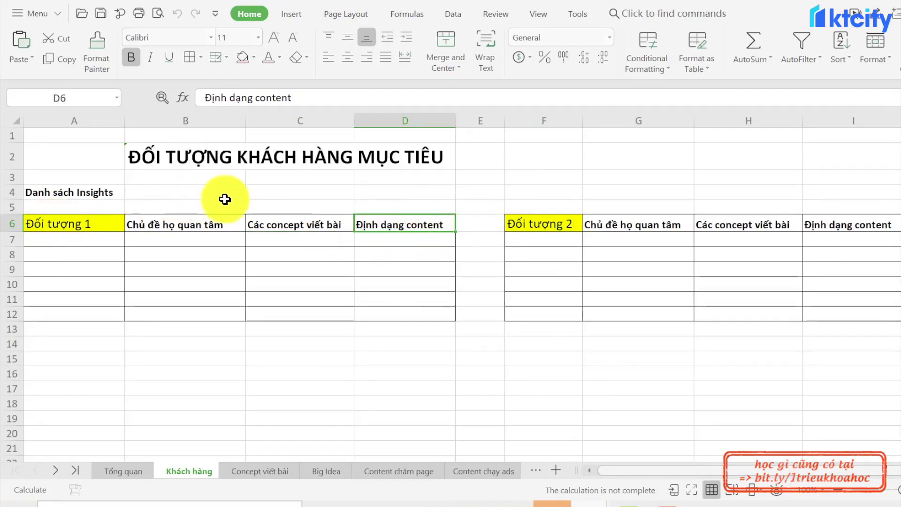
left_click(89, 233)
left_click_drag(89, 233, 408, 317)
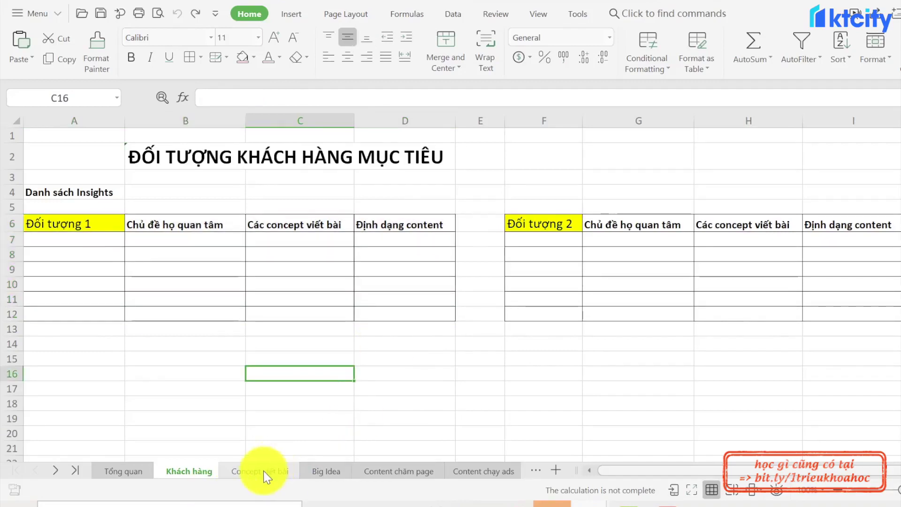
View the numbered idea list on the Concept viết bài sheet and skim through the Big Idea sheet
left_click(263, 471)
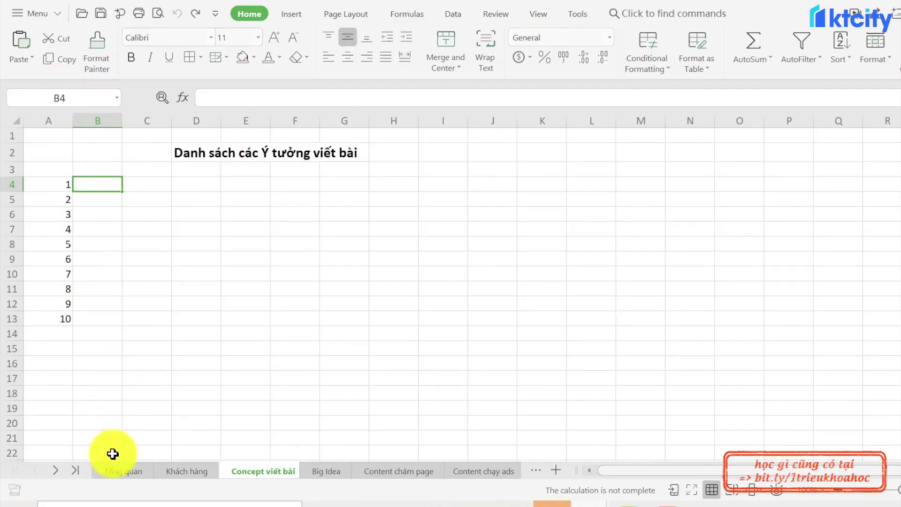
left_click(444, 168)
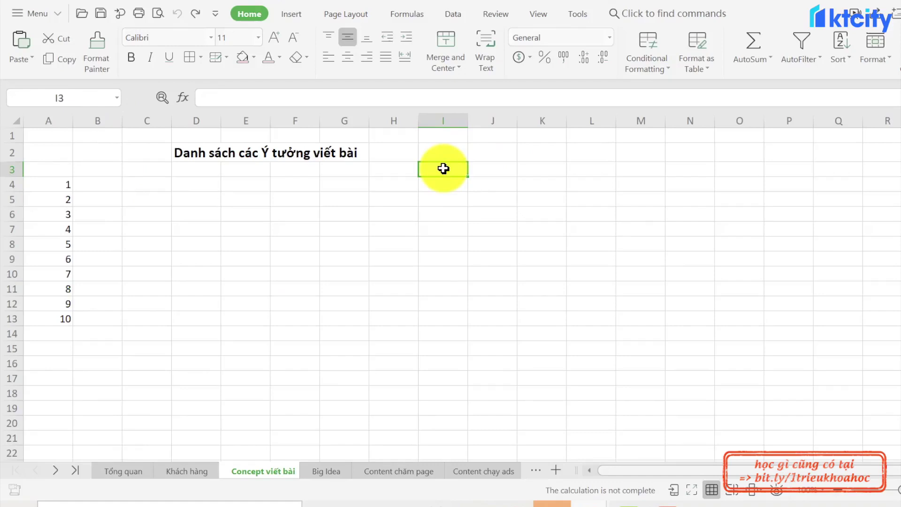
left_click(310, 474)
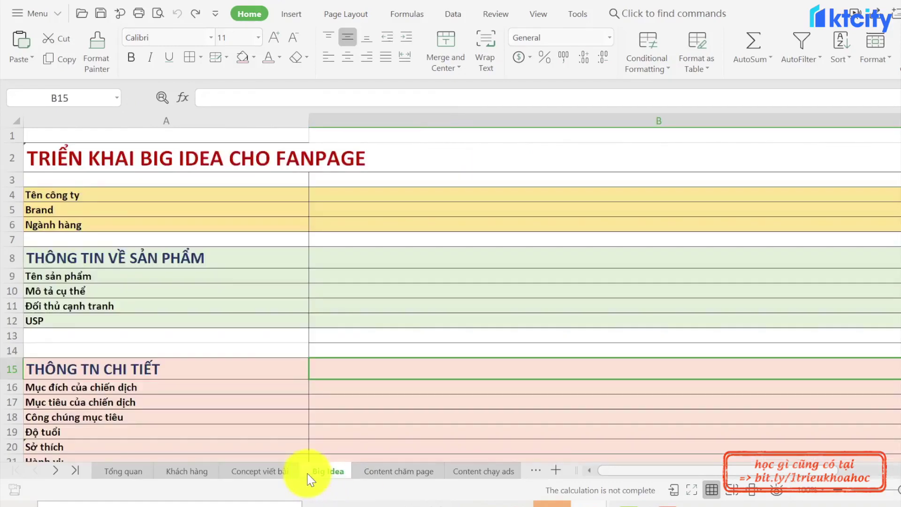
scroll(264, 308, "down", 4)
scroll(263, 309, "up", 4)
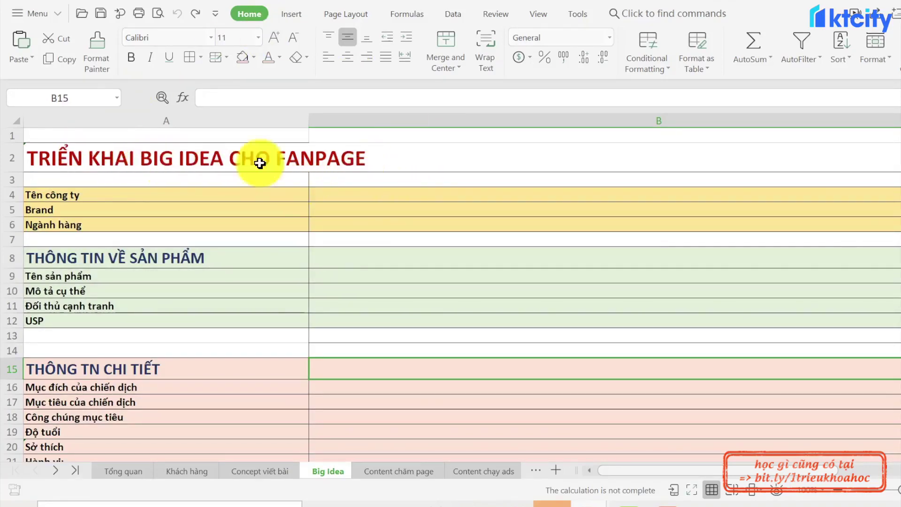
Examine the blank entry cells for Tên công ty, Brand and Ngành hàng on the Big Idea sheet
left_click(332, 197)
left_click(332, 210)
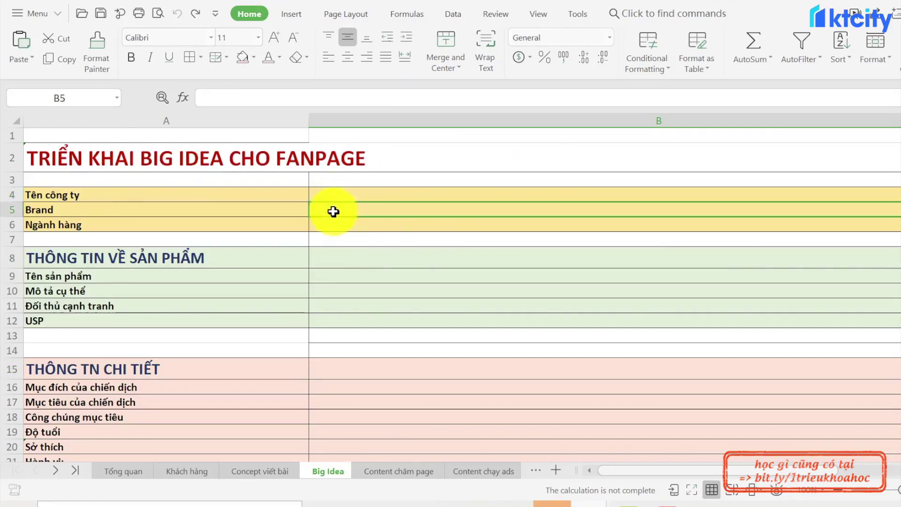
left_click(338, 227)
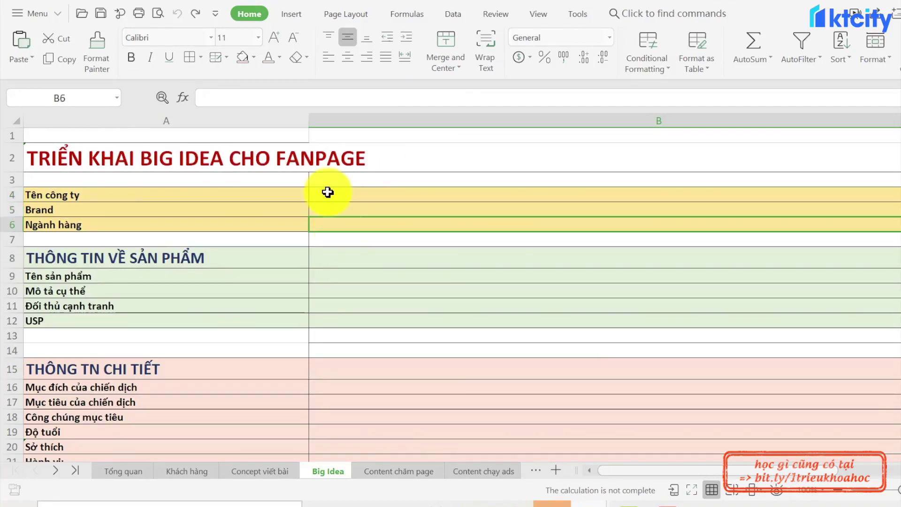
left_click_drag(352, 182, 361, 225)
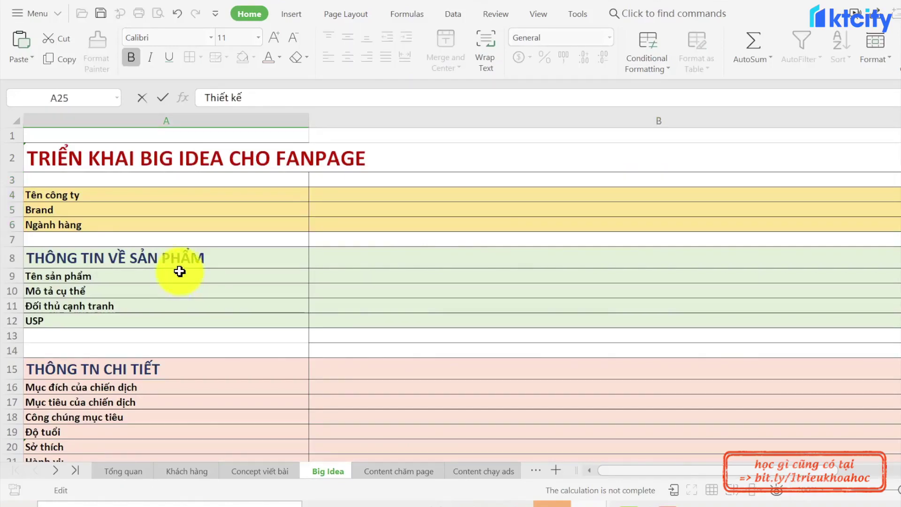
Examine the product information section of the Big Idea sheet, including the Đối thủ cạnh tranh and USP rows
scroll(180, 272, "down", 1)
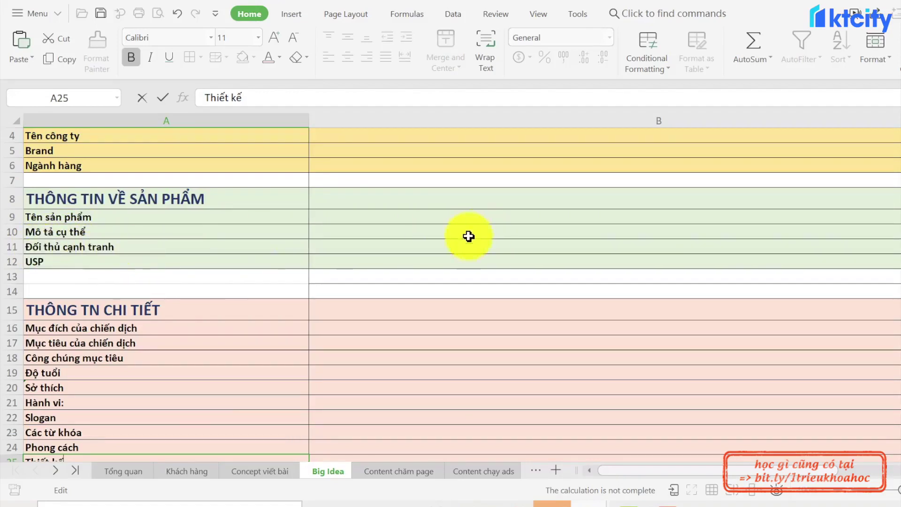
left_click(343, 250)
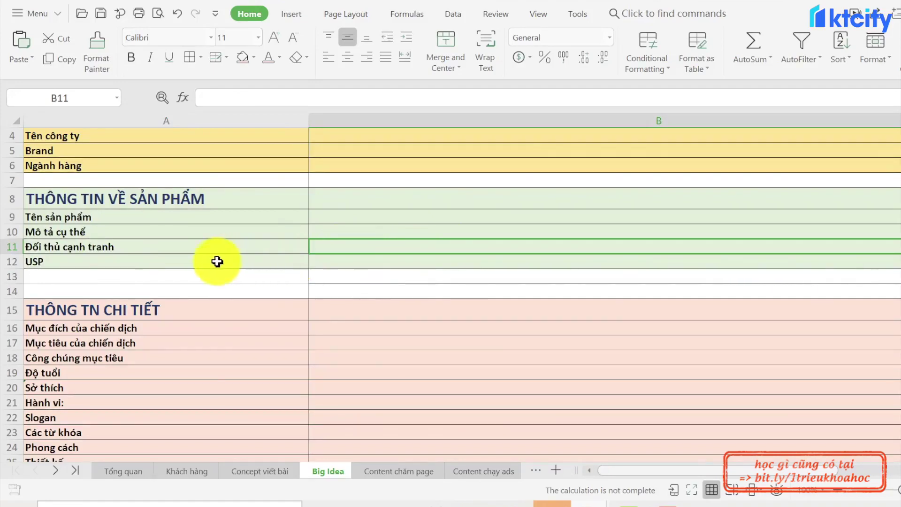
left_click(194, 262)
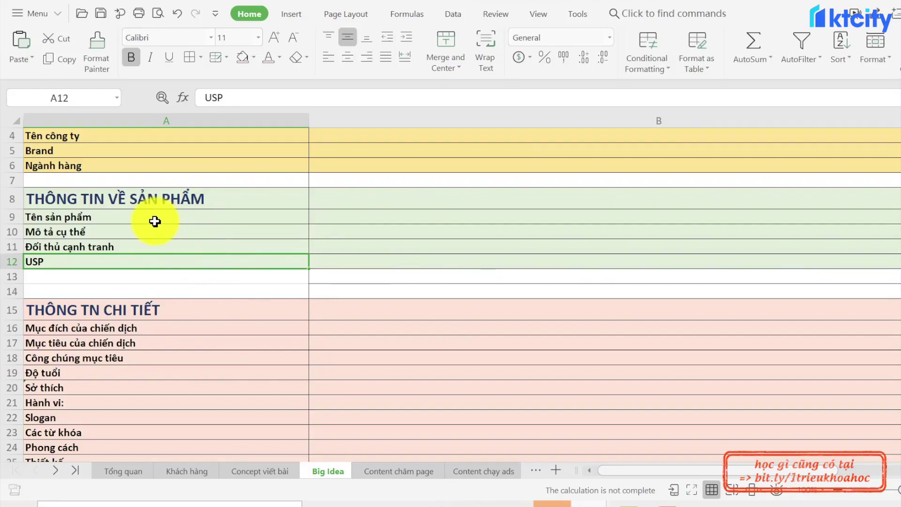
Examine the detailed information section's rows from Công chúng mục tiêu through Độ tuổi, Sở thích and Hành vi to Slogan
scroll(188, 226, "down", 2)
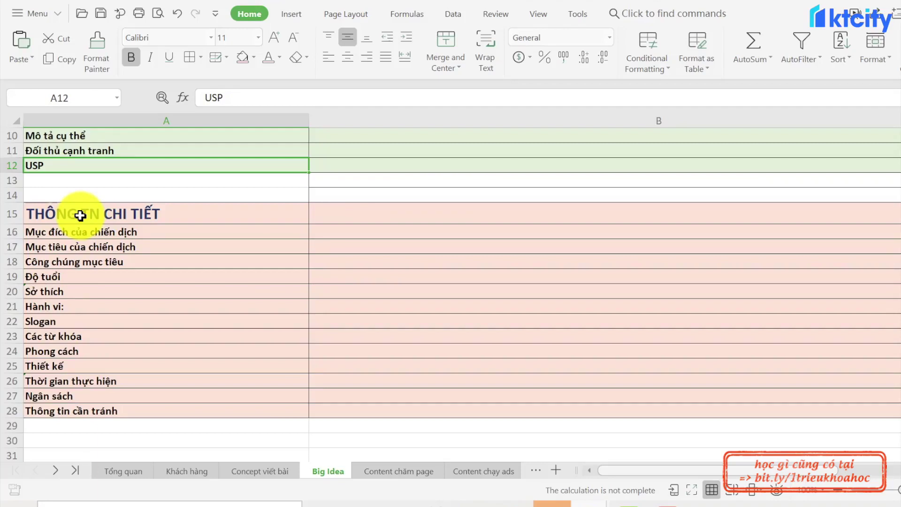
left_click(191, 264)
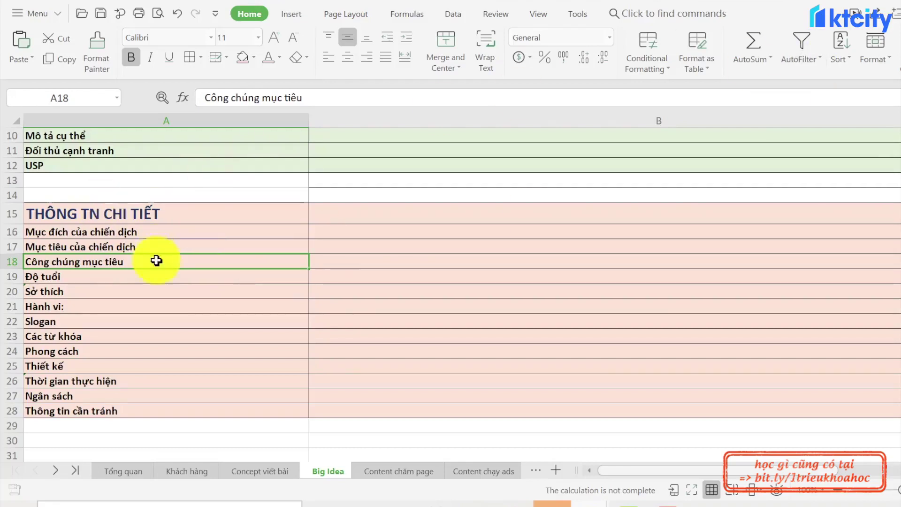
left_click(74, 280)
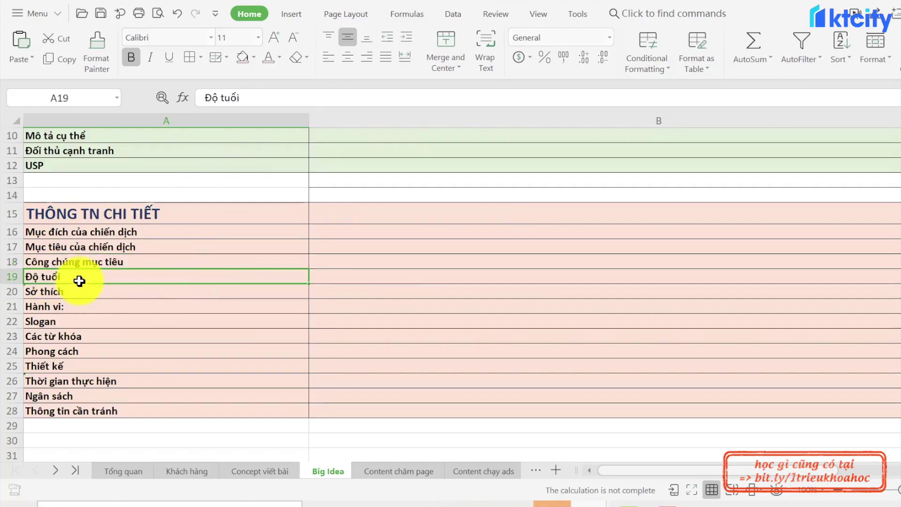
left_click(73, 295)
left_click(83, 311)
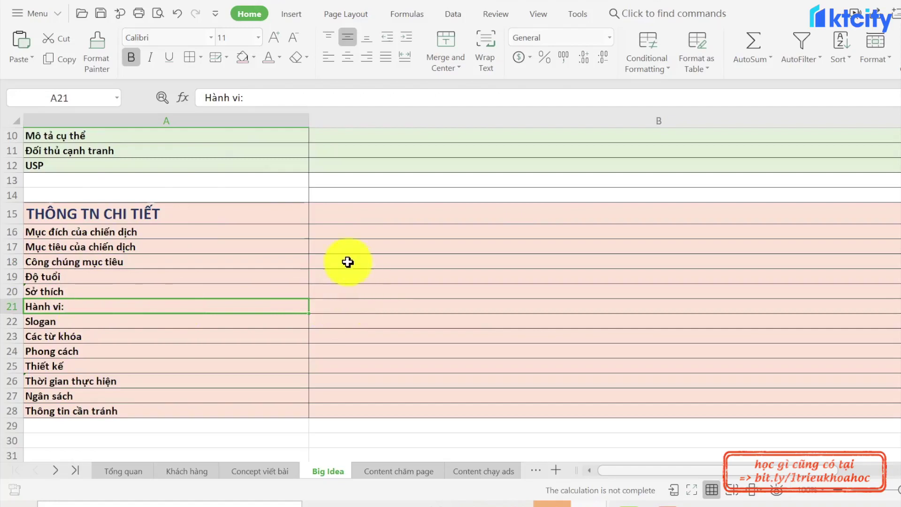
left_click(76, 319)
left_click(141, 302)
left_click(93, 323)
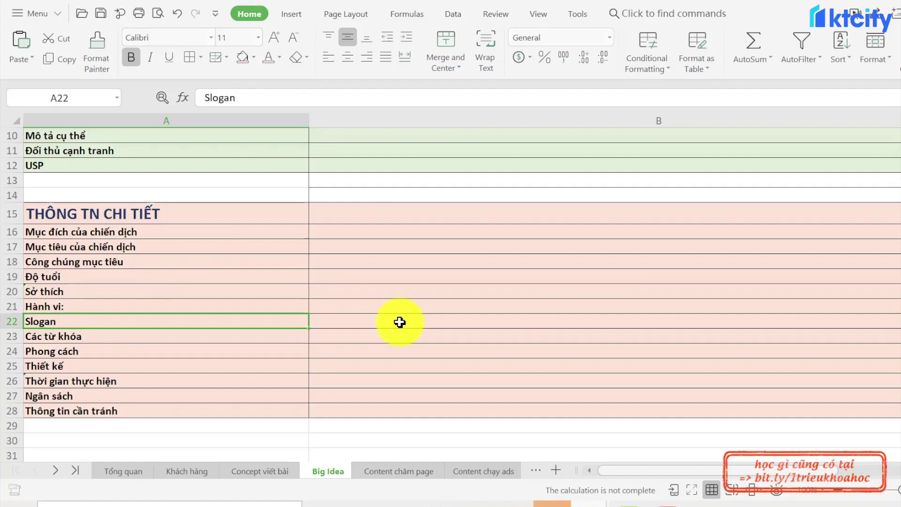
Examine the rows Các từ khóa, Phong cách, Thiết kế, Thời gian thực hiện, Ngân sách and Thông tin cần tránh
left_click(236, 337)
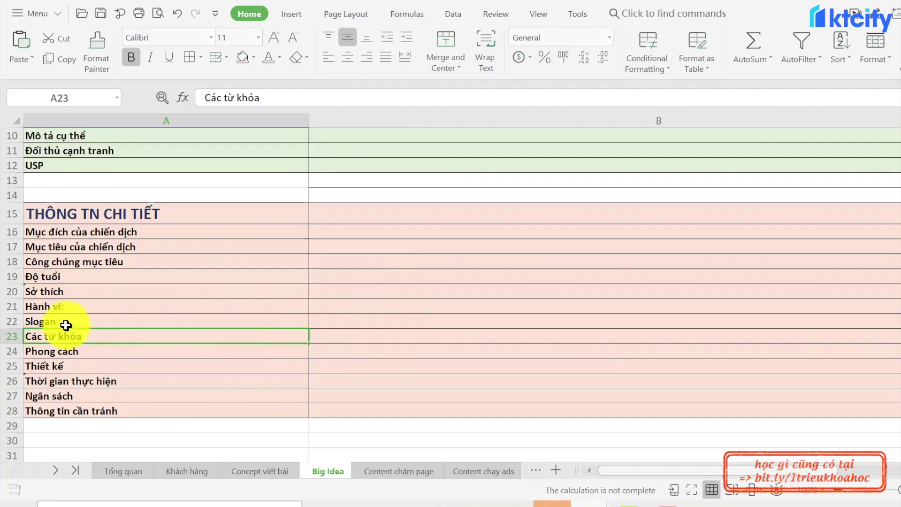
left_click(94, 353)
left_click(86, 369)
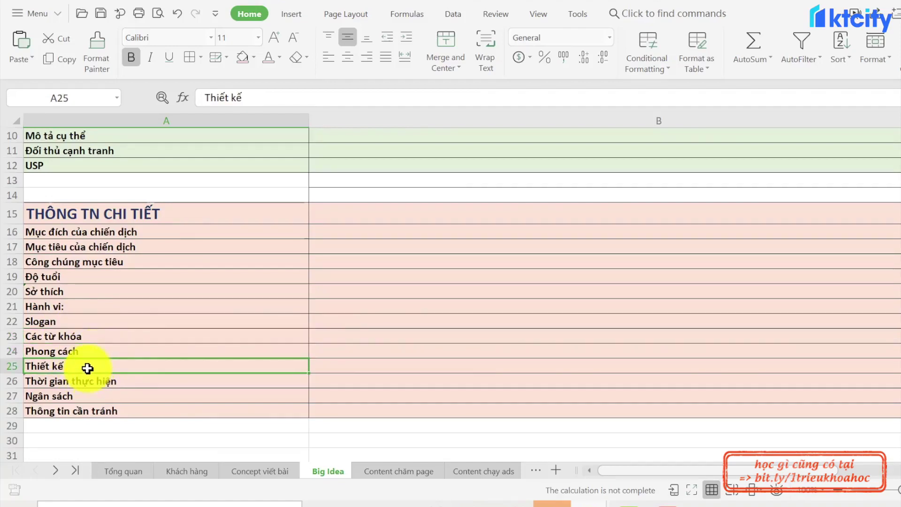
left_click(107, 381)
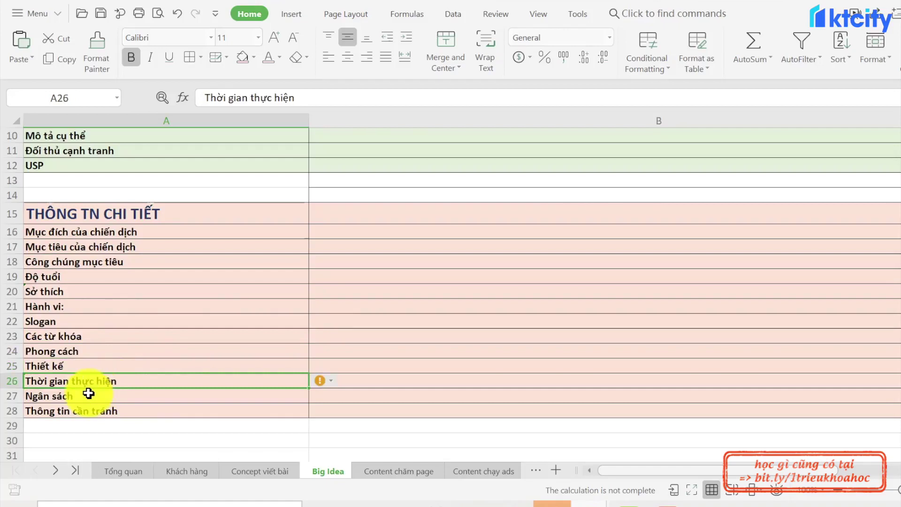
left_click(89, 393)
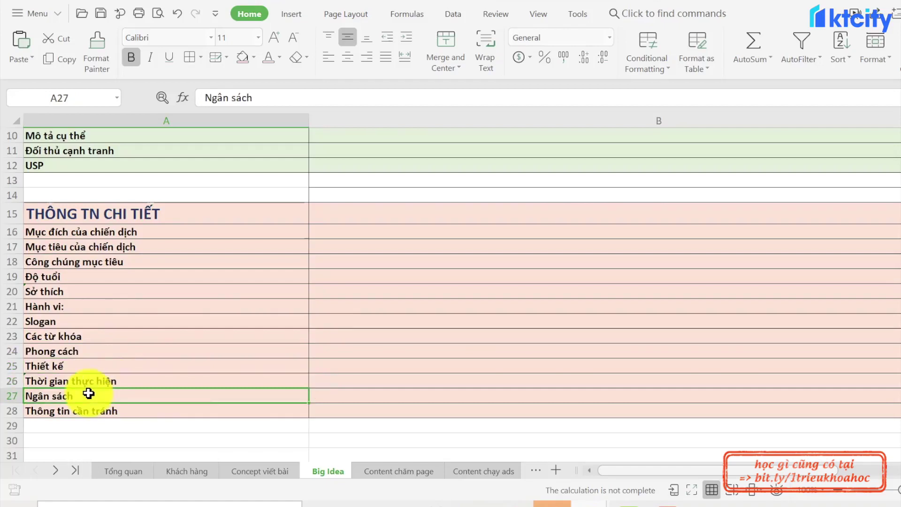
left_click(155, 416)
Review the whole Big Idea sheet again, from its title down to the detailed information section
scroll(432, 342, "up", 3)
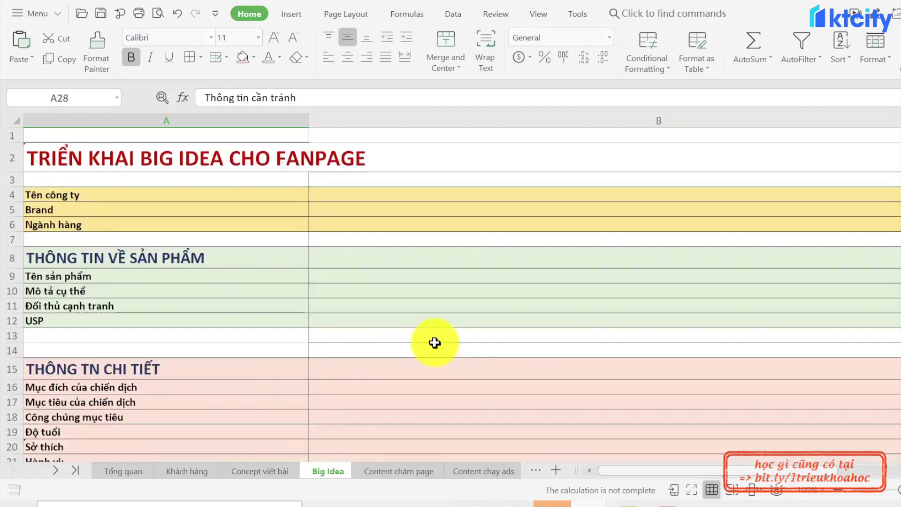
scroll(413, 296, "down", 4)
scroll(415, 296, "up", 4)
scroll(414, 296, "down", 4)
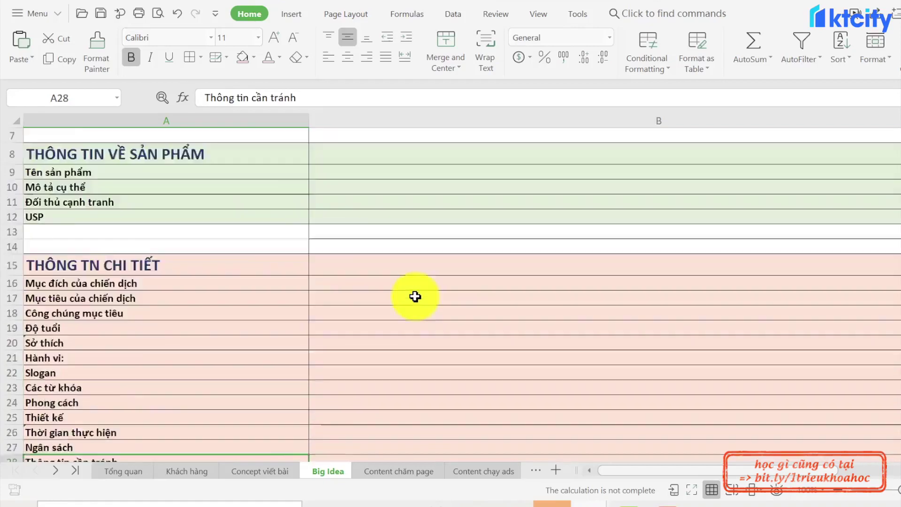
Open the Content chăm page sheet and review its three yellow column headings and the table beneath them
scroll(415, 296, "up", 4)
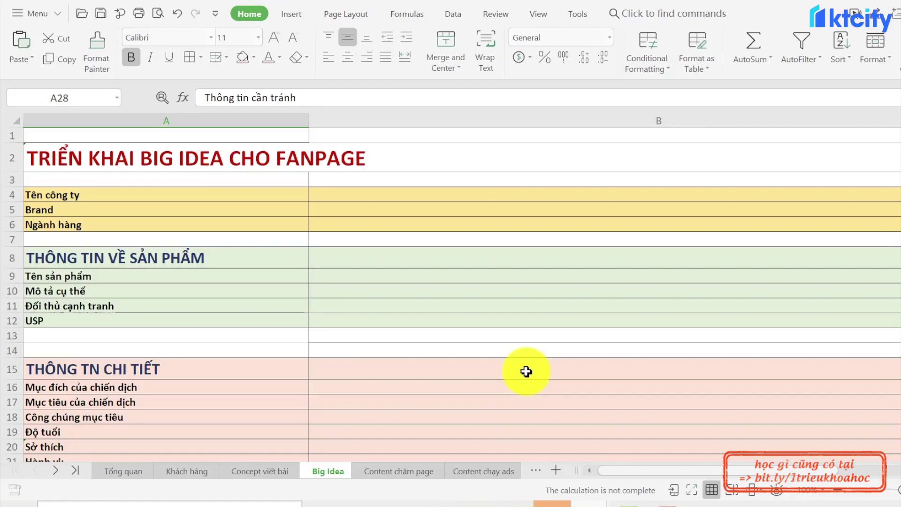
left_click(380, 472)
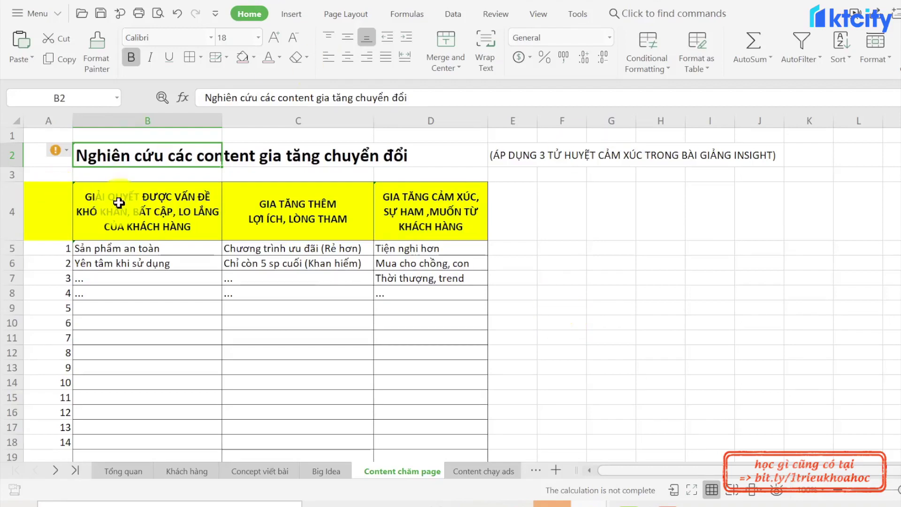
left_click_drag(125, 202, 415, 218)
left_click(604, 234)
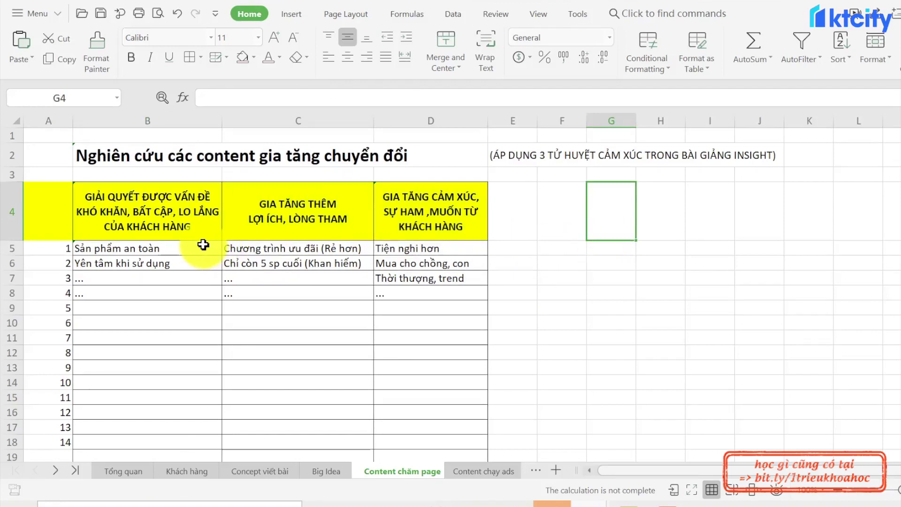
scroll(175, 263, "down", 3)
scroll(174, 263, "up", 3)
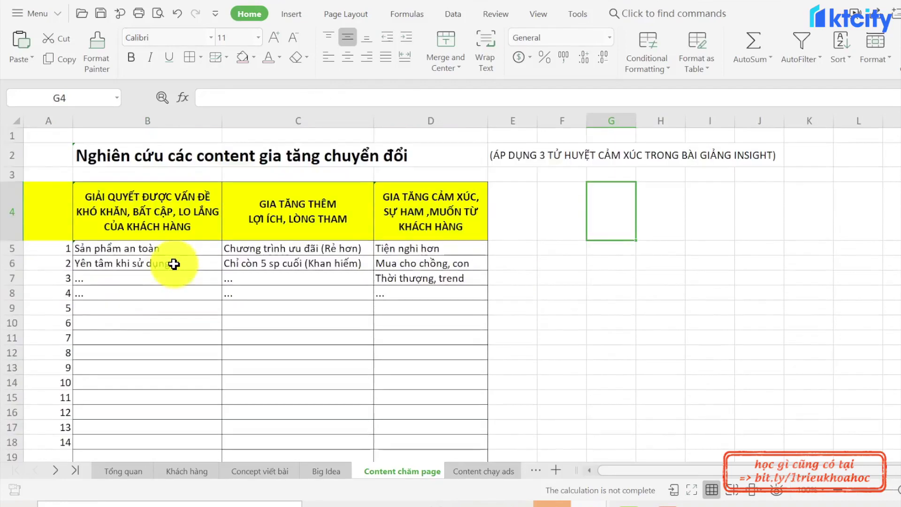
Examine the entries Sản phẩm an toàn and Yên tâm khi sử dụng, along with the headings of all three content columns
left_click(135, 249)
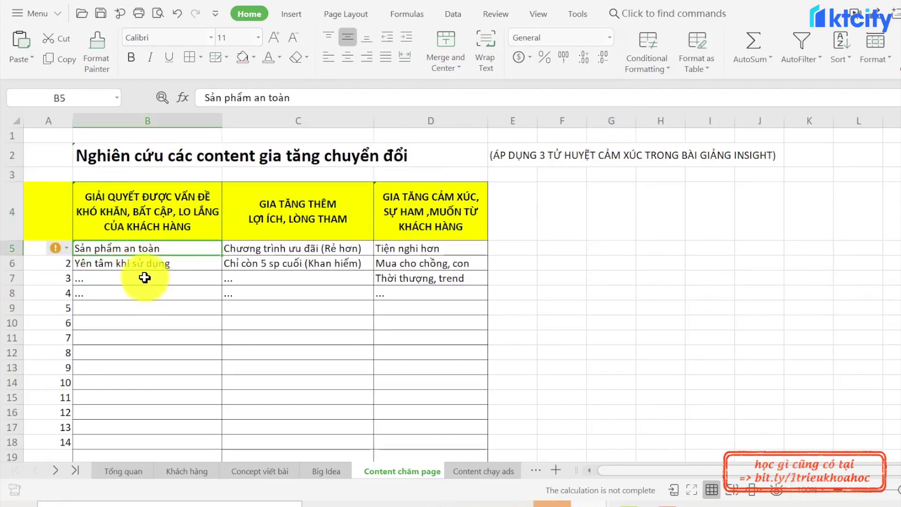
left_click(148, 268)
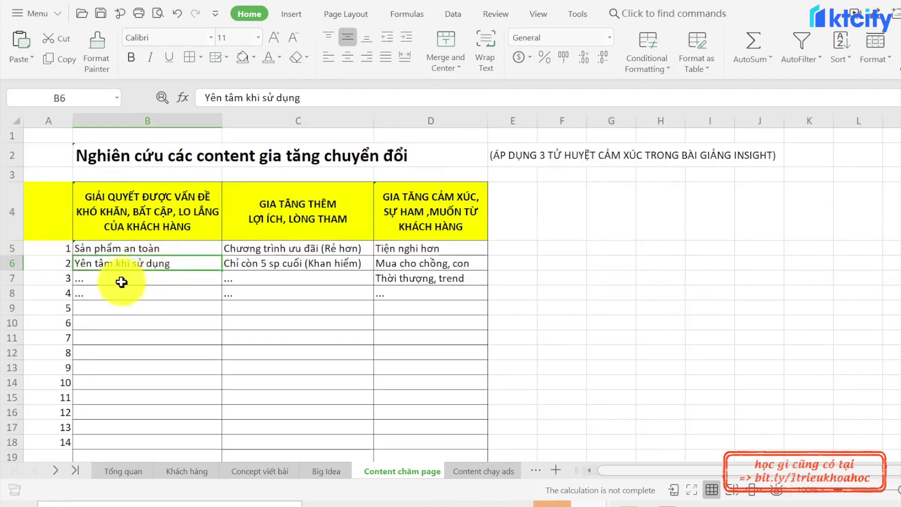
left_click(235, 221)
left_click(171, 226)
left_click(345, 221)
left_click(438, 205)
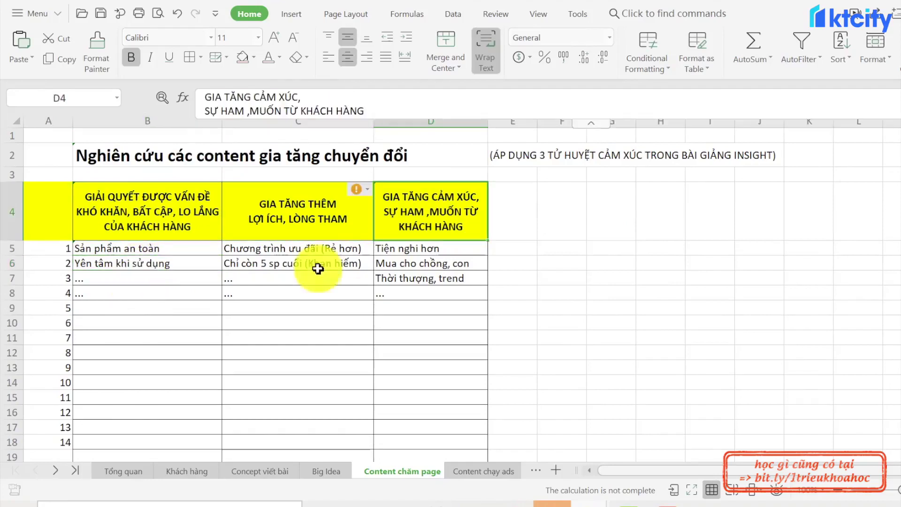
Go through the customer-problem column's two examples again, plus the benefit column's heading and its entry Chương trình ưu đãi (Rẻ hơn)
left_click(128, 251)
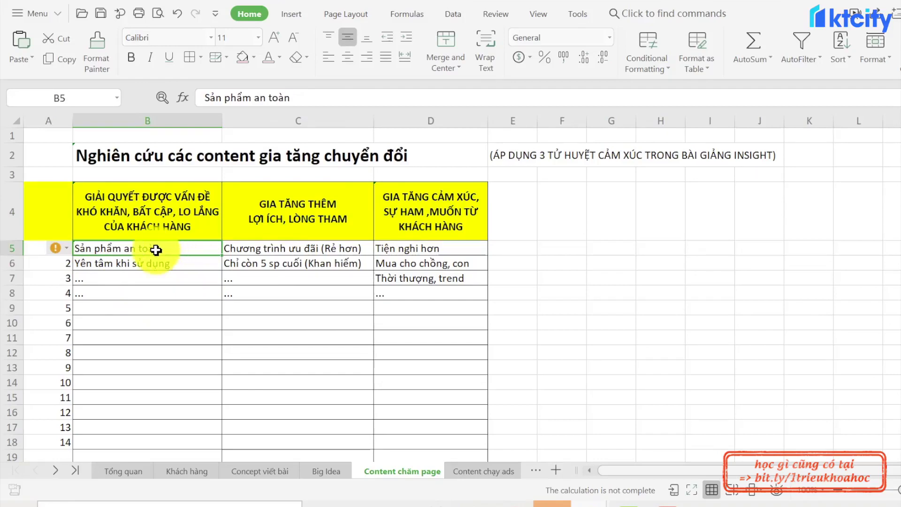
left_click(158, 264)
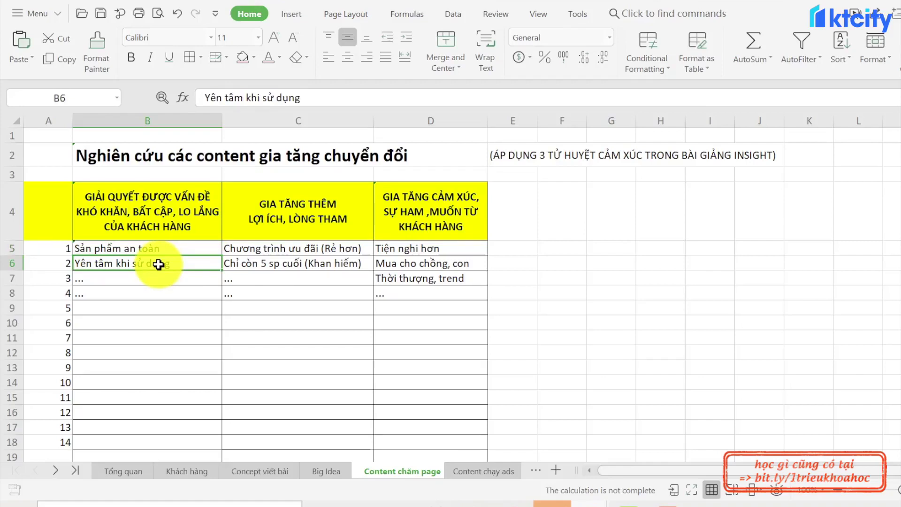
left_click(323, 232)
left_click(315, 250)
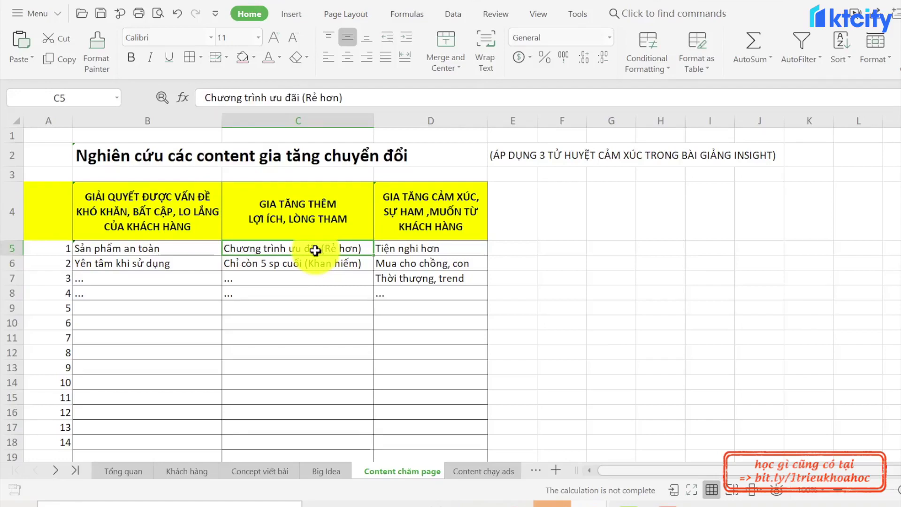
Examine the emotion column's heading and its examples Tiện nghi hơn, Mua cho chồng, con and Thời thượng, trend
left_click(456, 233)
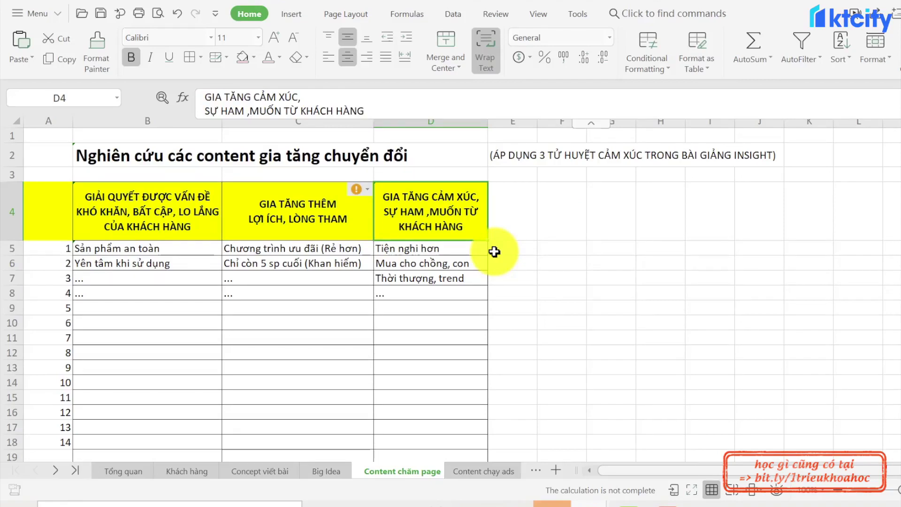
left_click(454, 251)
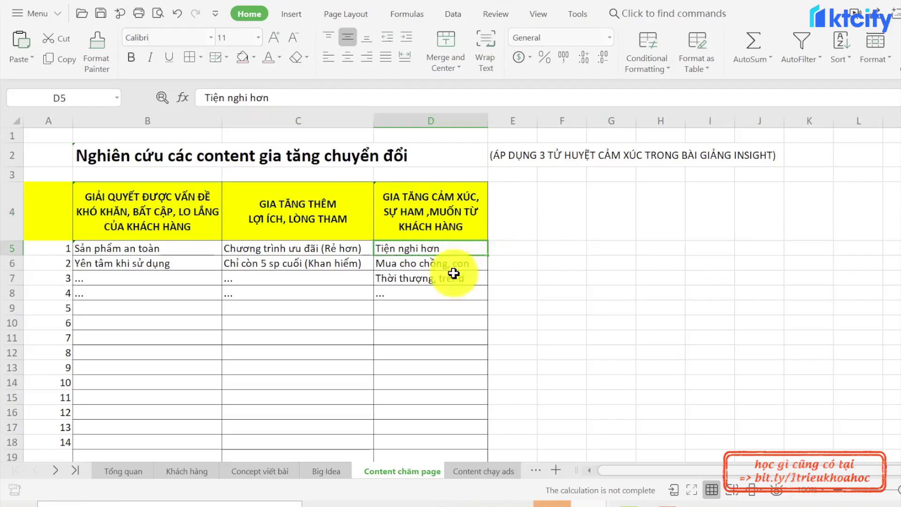
left_click(439, 267)
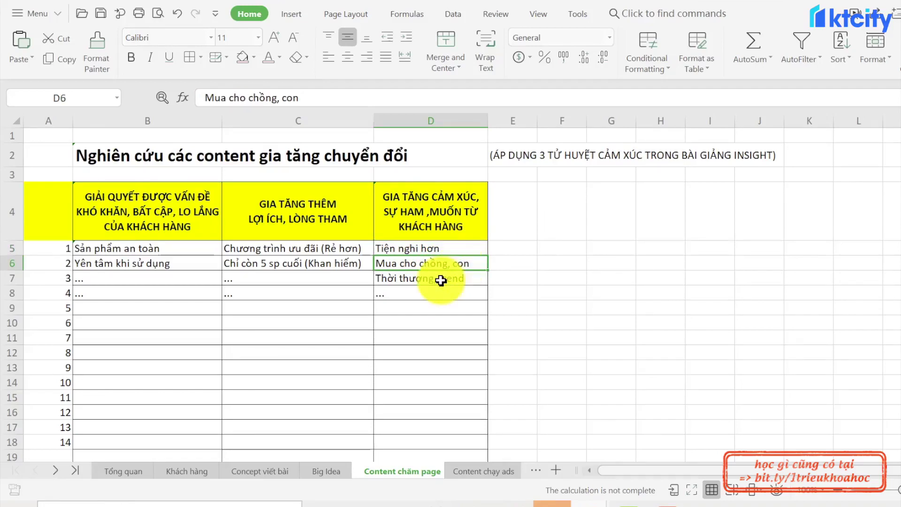
left_click(454, 278)
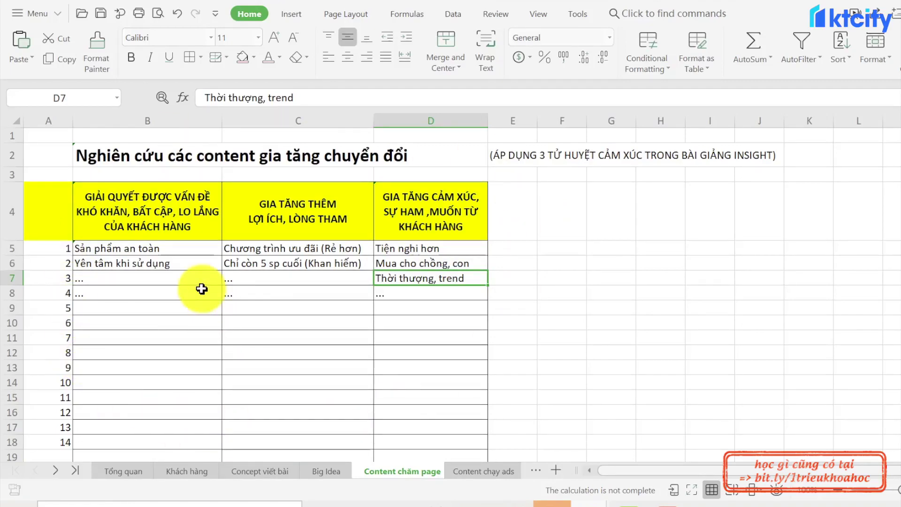
left_click(196, 247)
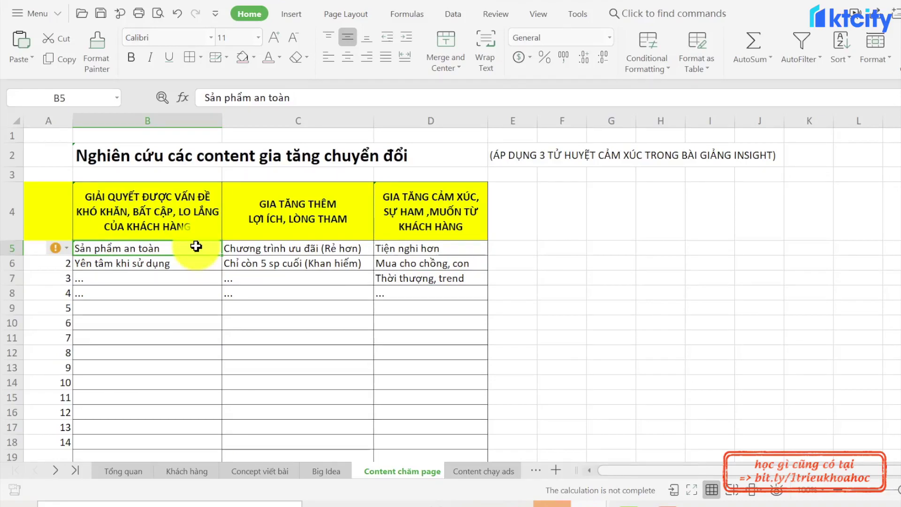
Open the Content chạy ads sheet and examine the Danh sách từ khóa SALE and Công thức content (nếu có) columns
left_click(477, 472)
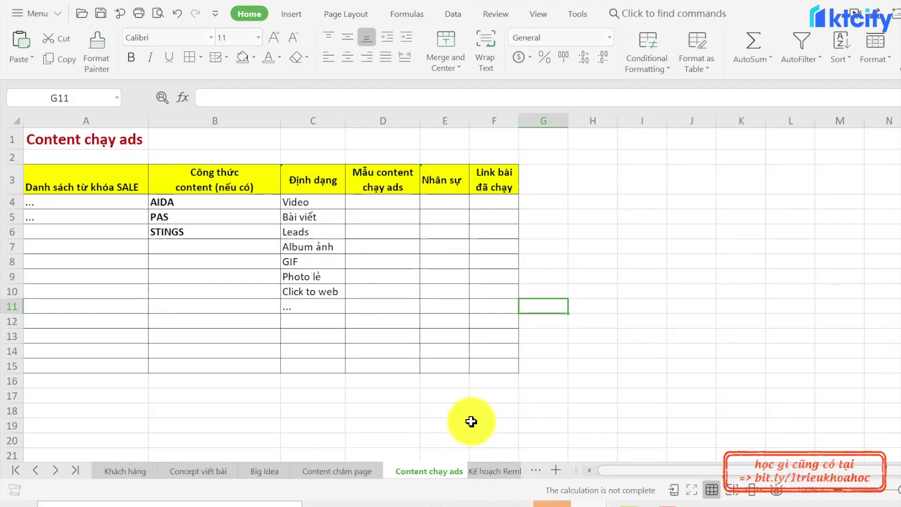
left_click(105, 185)
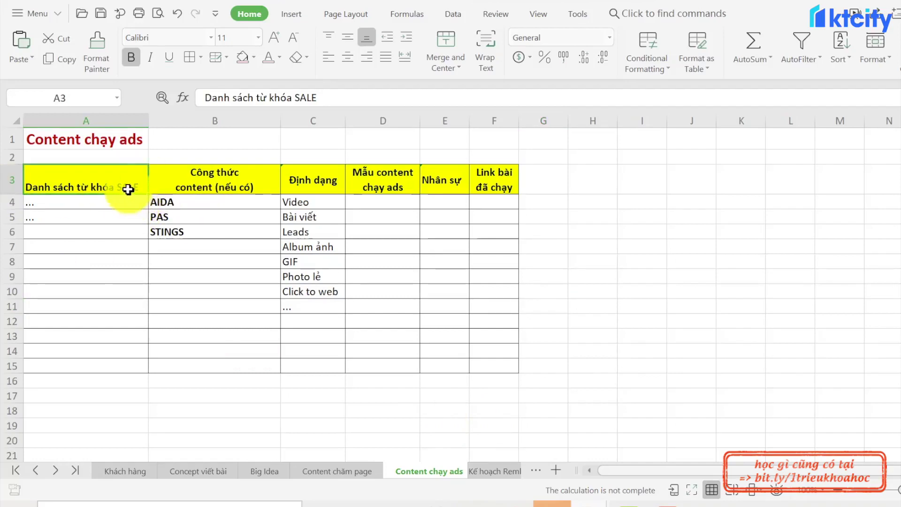
left_click(237, 180)
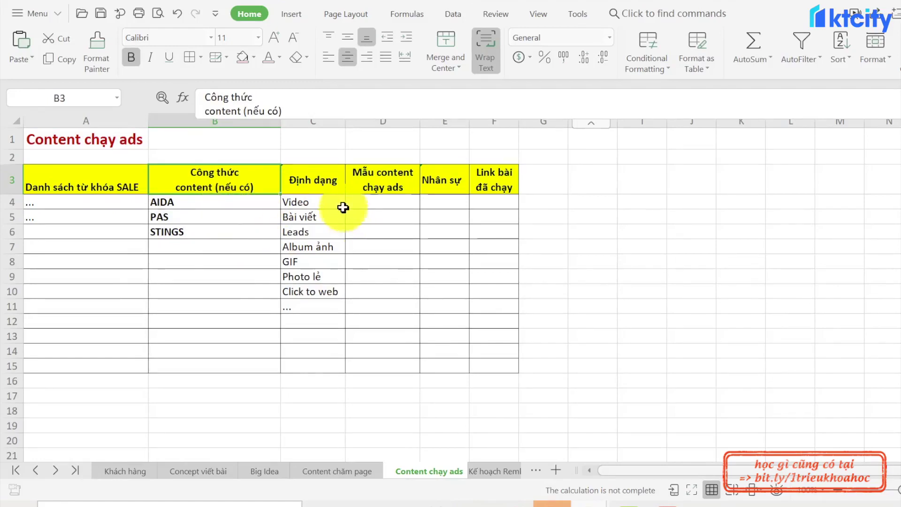
Examine the Định dạng column's formats, including Video, Bài viết, Photo lẻ and Click to web
left_click(321, 182)
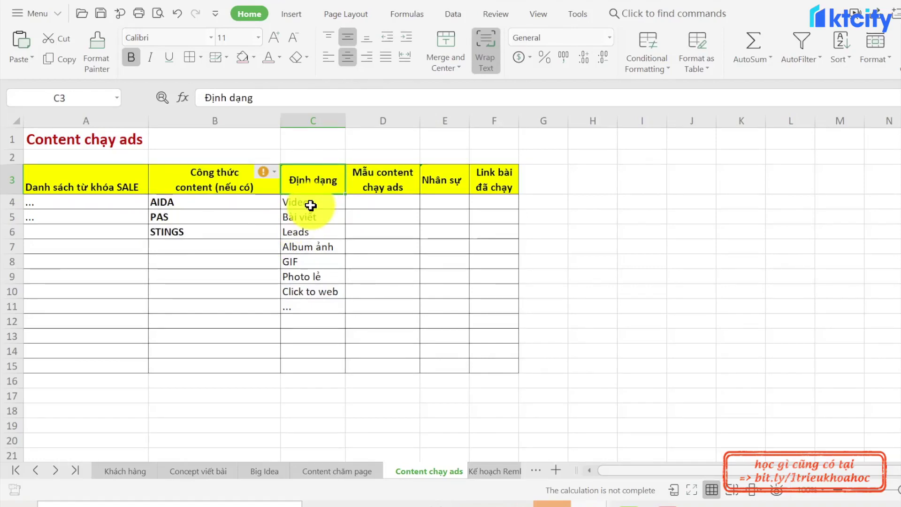
left_click(311, 206)
left_click(310, 217)
left_click(319, 291)
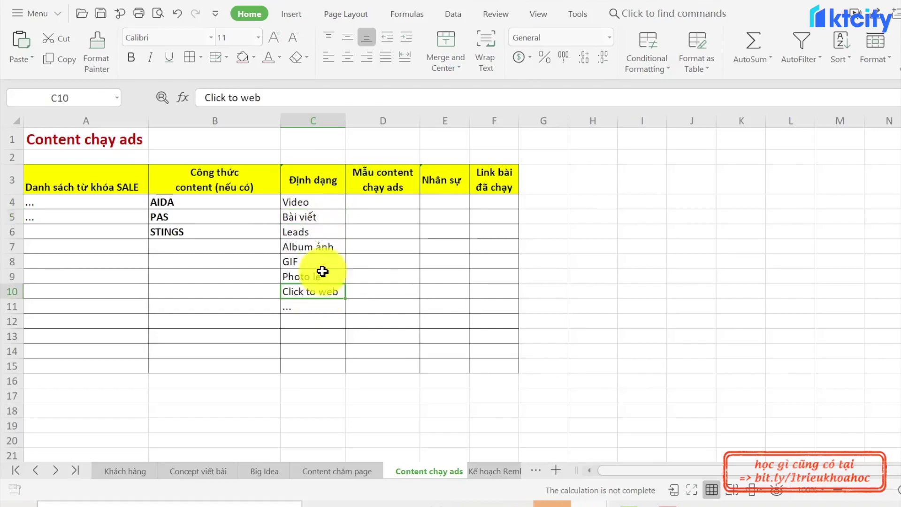
left_click(327, 279)
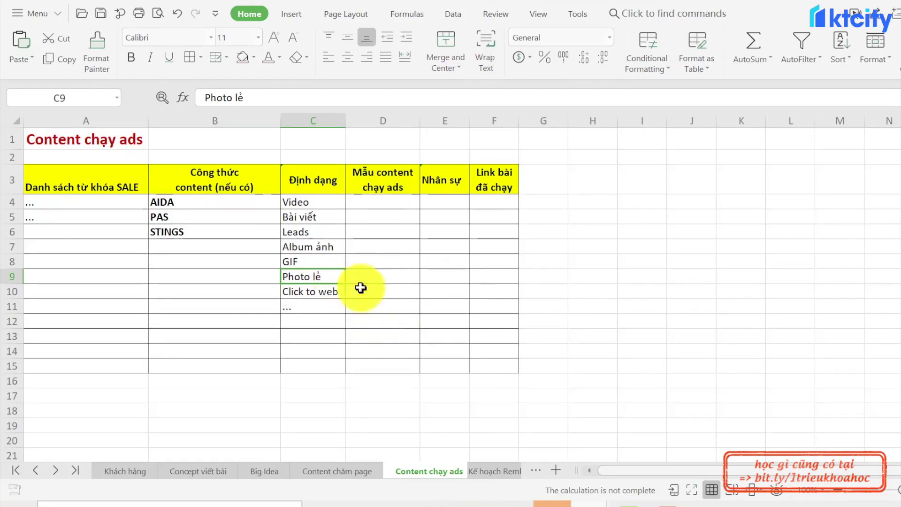
Examine the Mẫu content chạy ads, Nhân sự and Link bài đã chạy columns of the ads content table
left_click(393, 186)
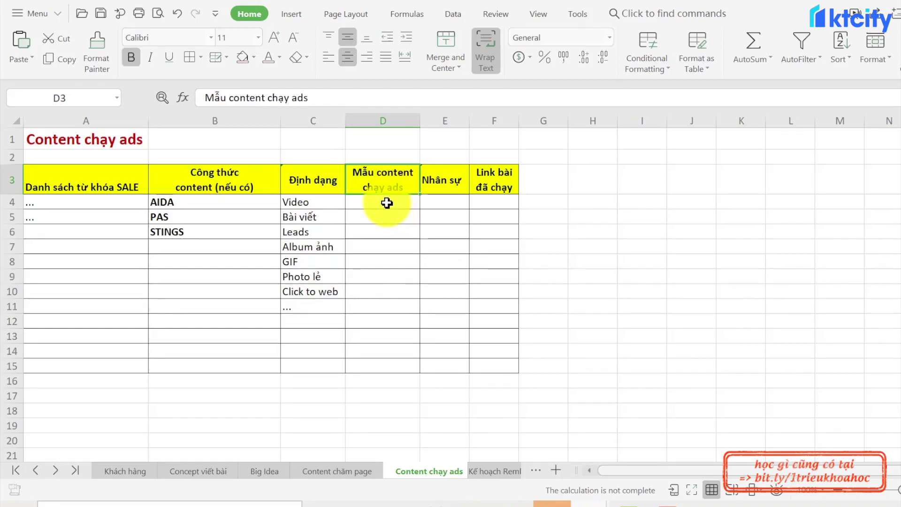
left_click(381, 203)
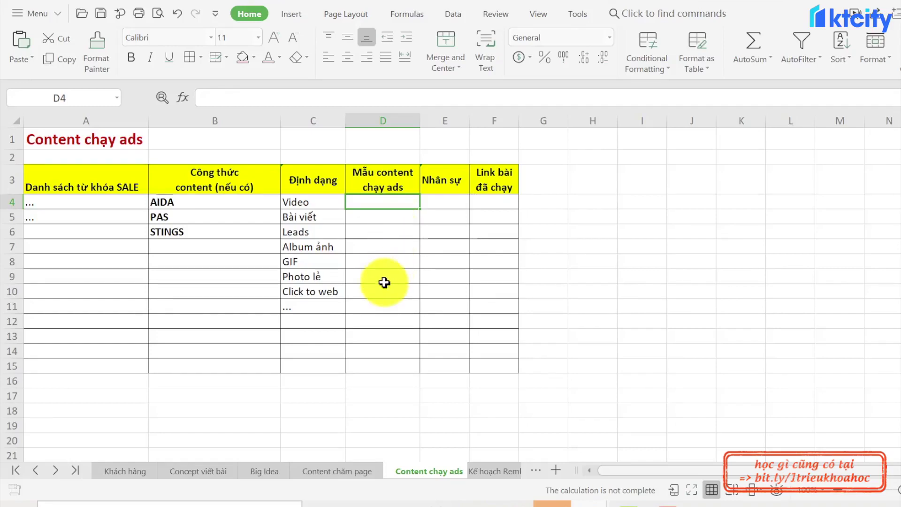
left_click(456, 188)
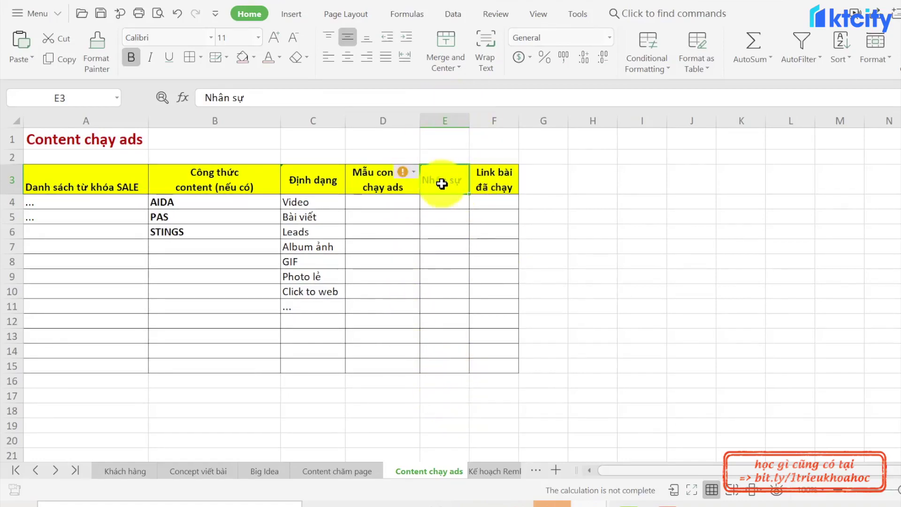
left_click(499, 190)
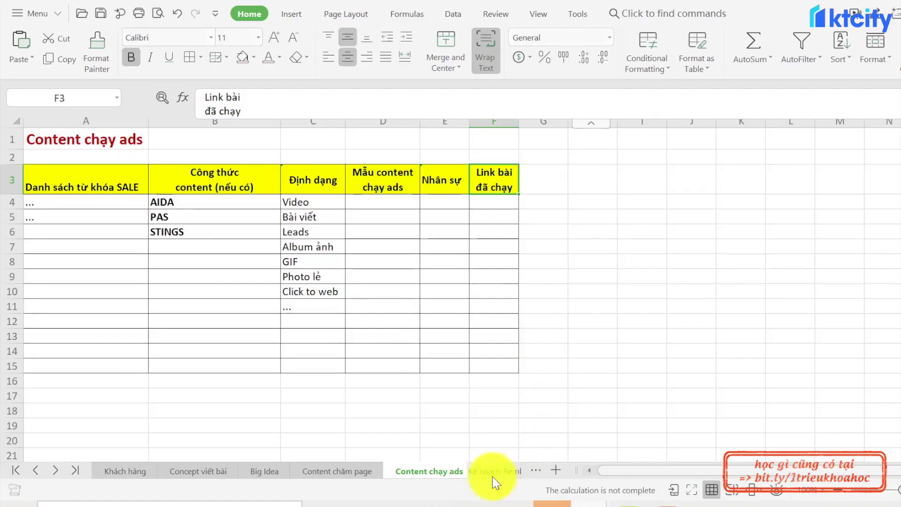
scroll(491, 470, "down", 1)
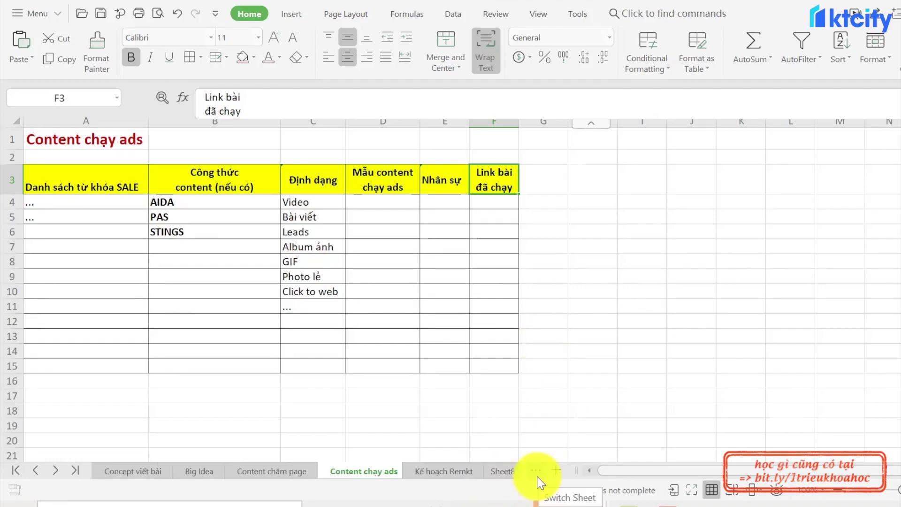